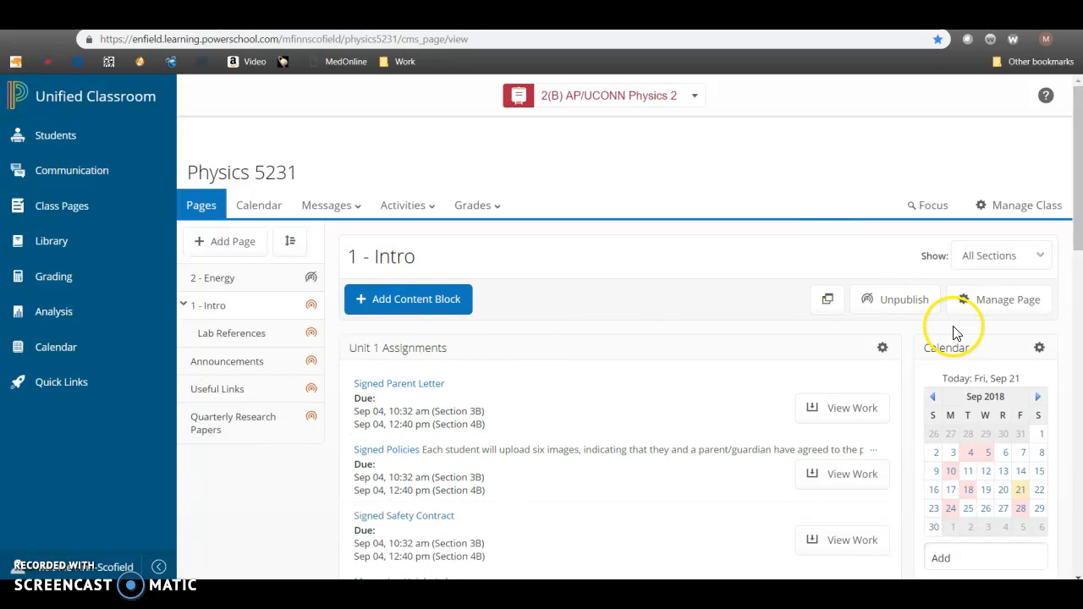
# Edit the Unit 1 Assignments block and start a new assignment titled "Please Ignore This".
pyautogui.click(882, 348)
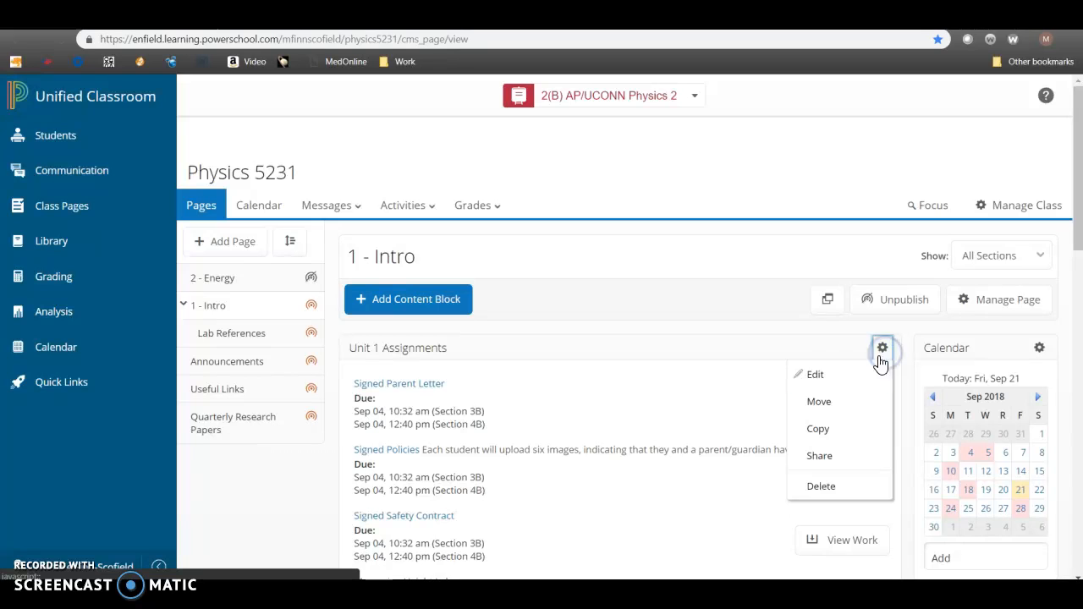
pyautogui.click(816, 375)
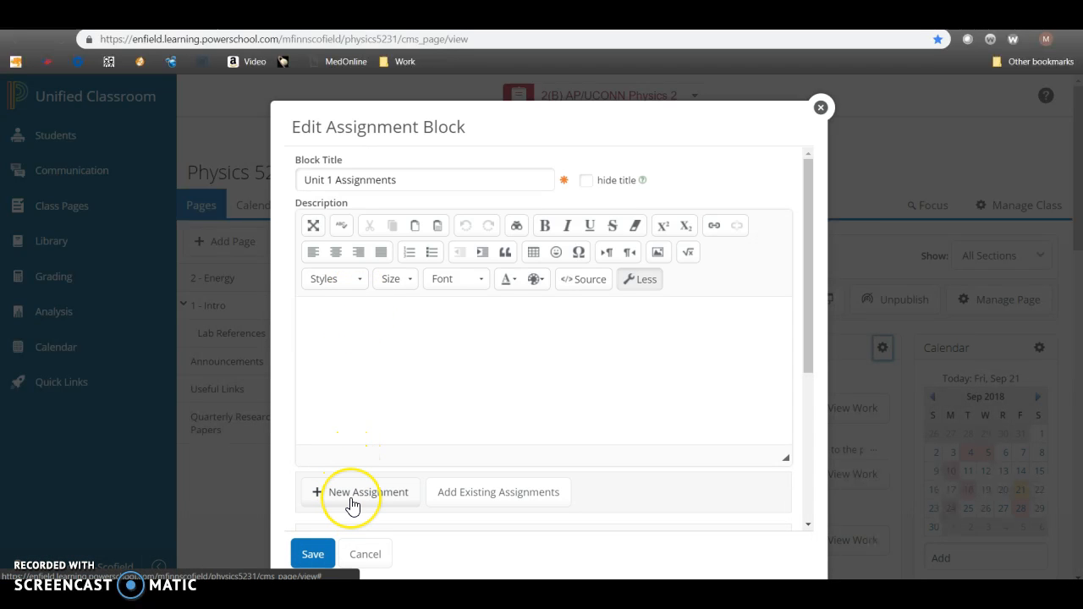
pyautogui.click(352, 499)
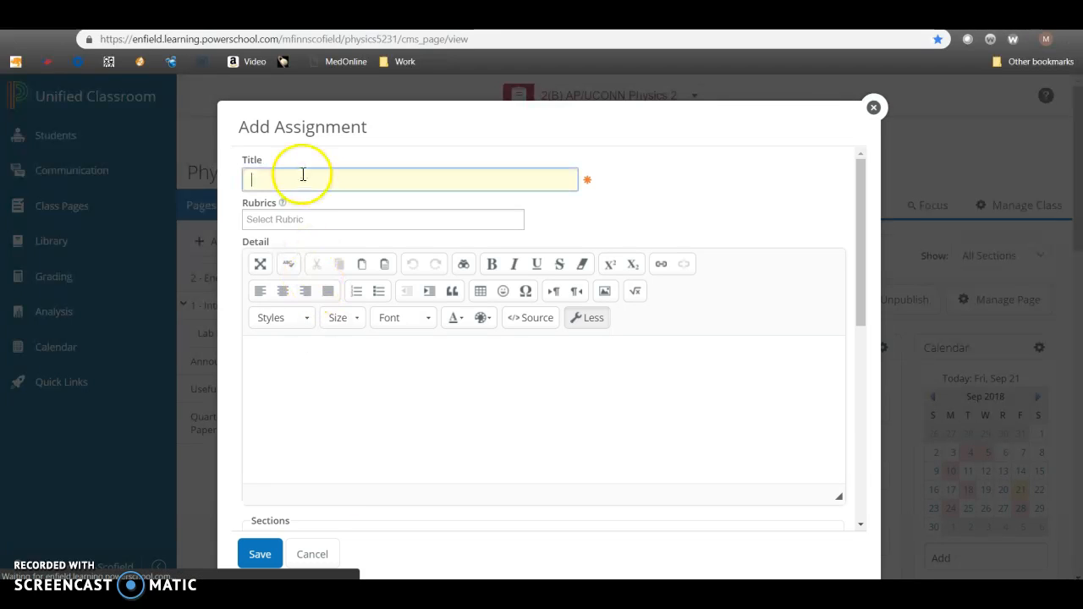
pyautogui.click(302, 180)
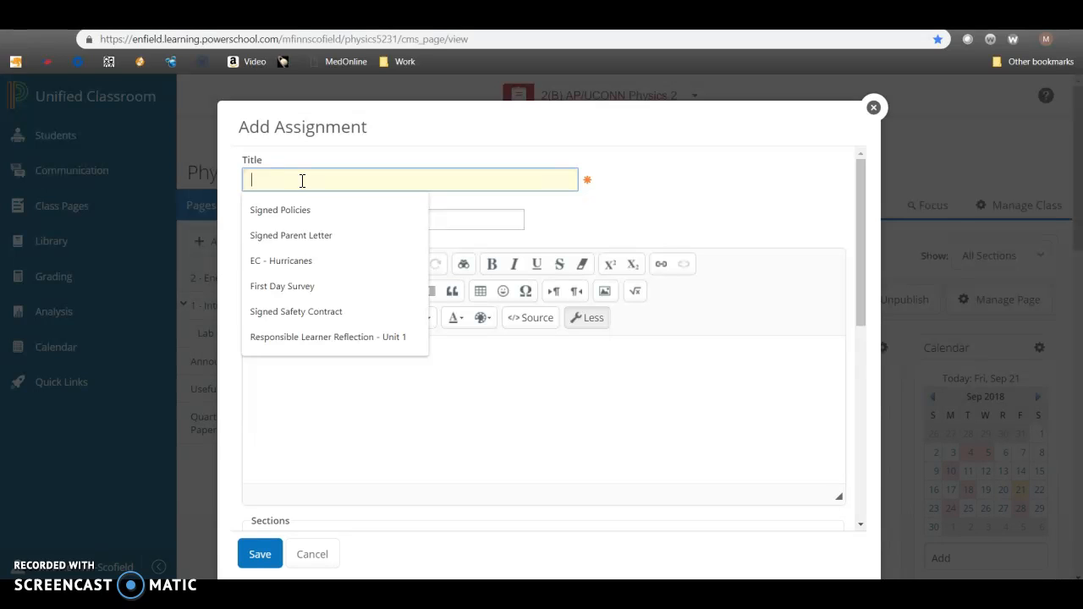
pyautogui.write('Please Ignore This')
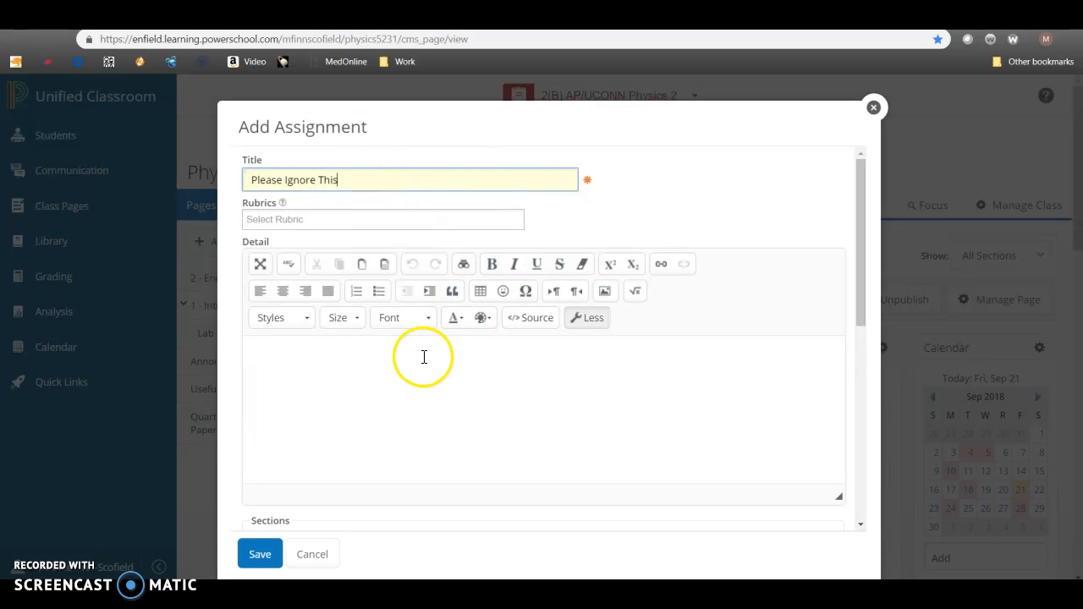
# Set the new assignment's due date to November 30, 2018 for all sections.
pyautogui.scroll(-5, 424, 400)
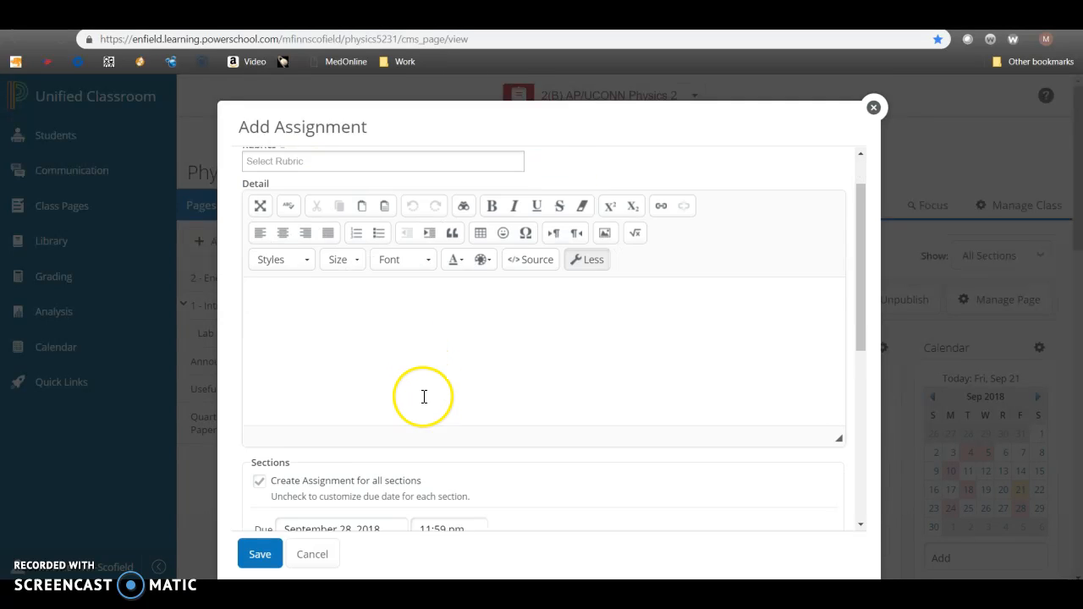
pyautogui.click(376, 393)
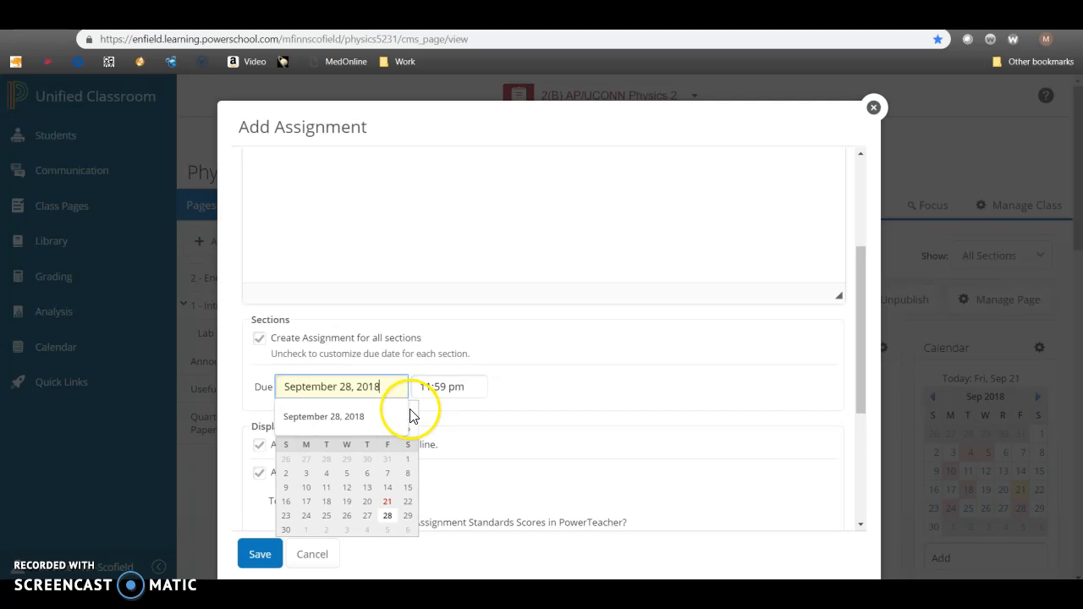
pyautogui.click(509, 461)
pyautogui.click(363, 386)
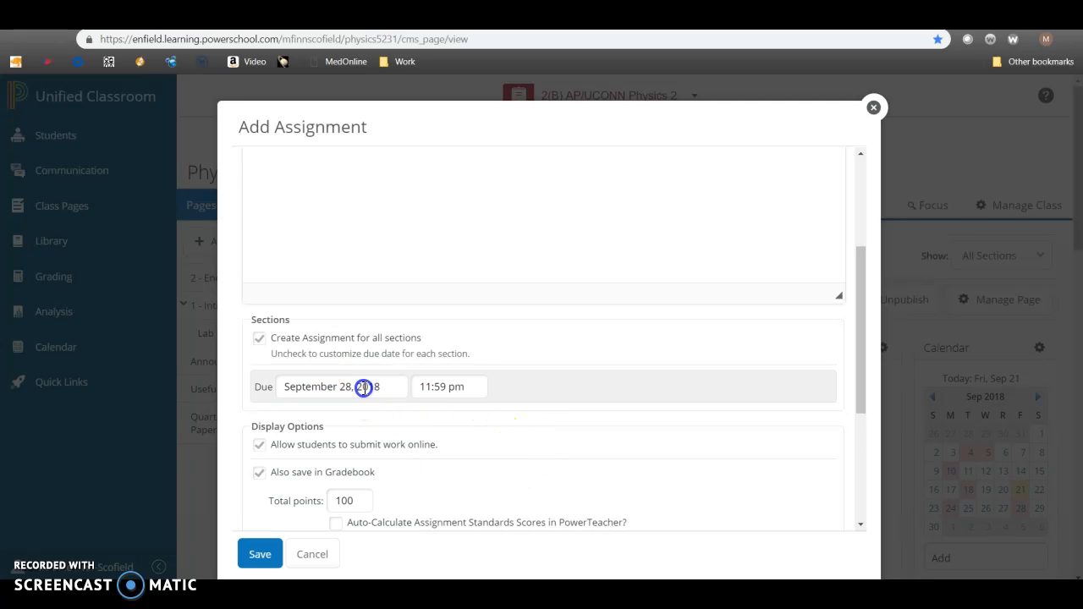
pyautogui.click(406, 514)
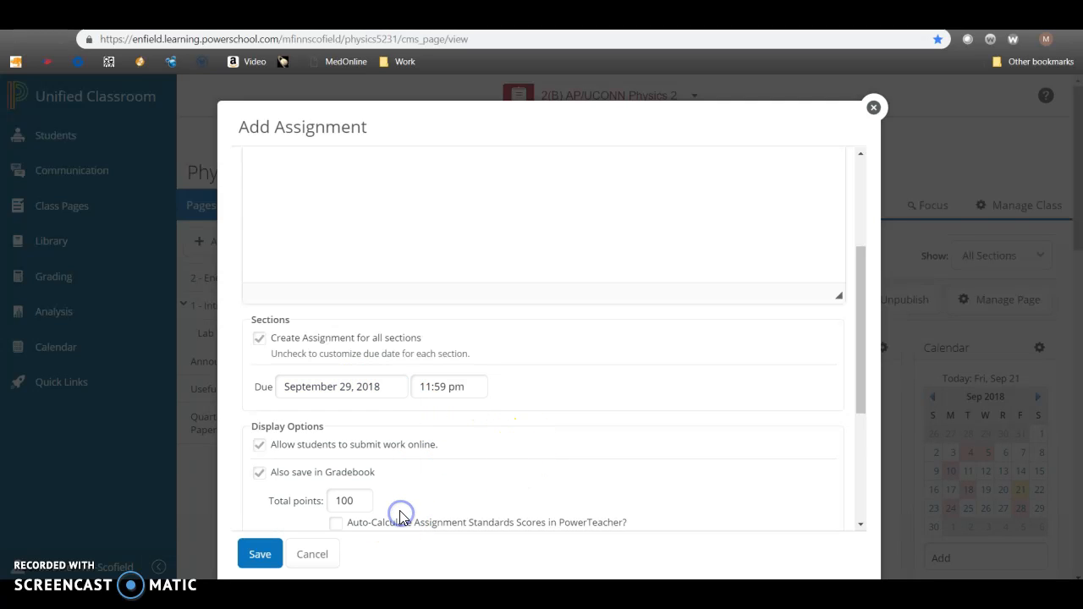
pyautogui.click(359, 385)
pyautogui.click(390, 429)
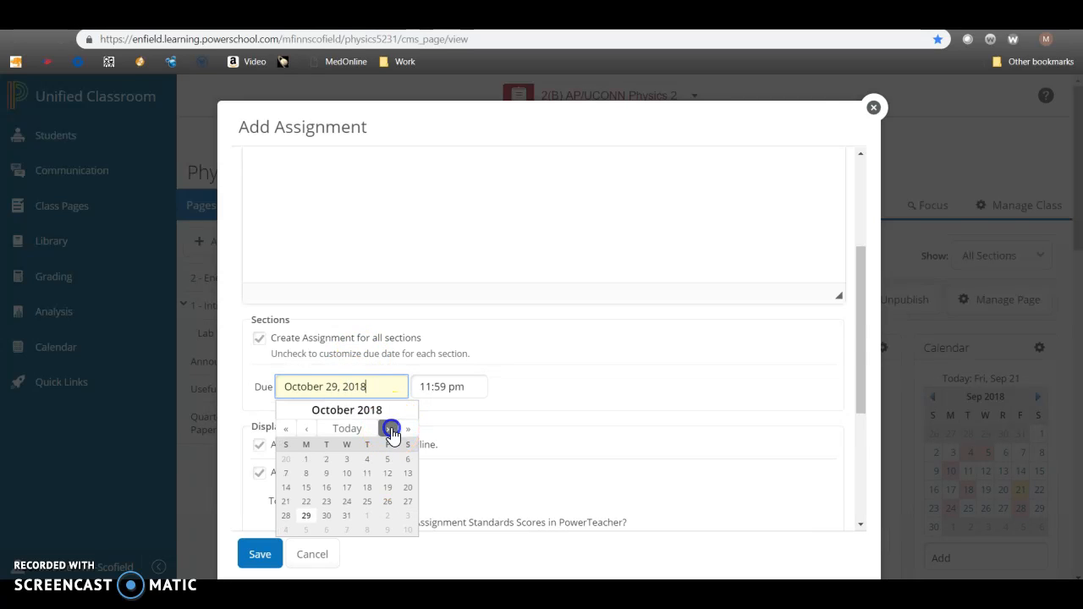
pyautogui.click(390, 429)
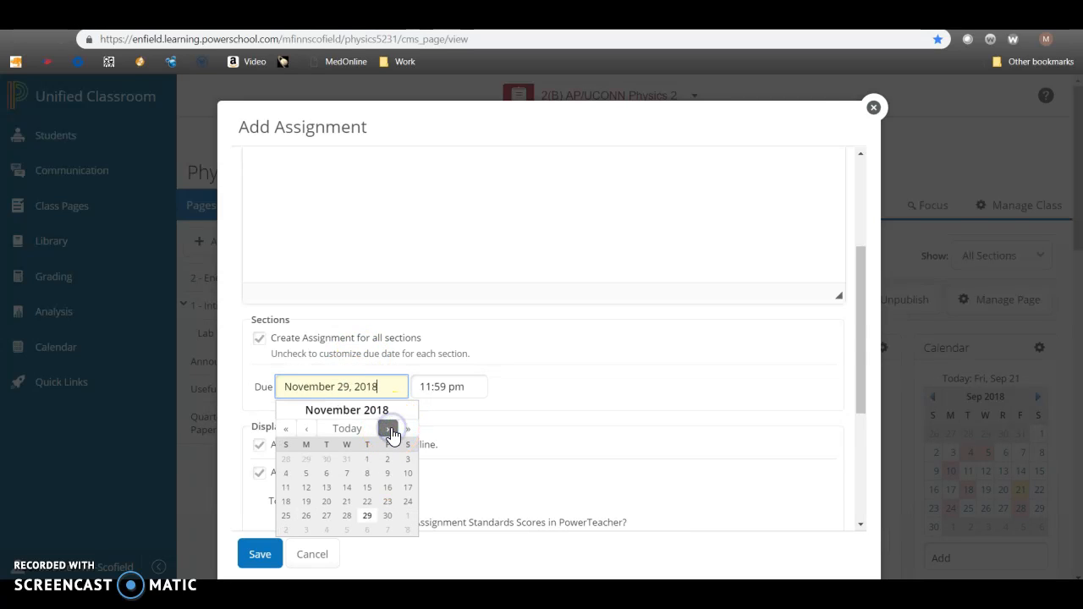
pyautogui.click(387, 515)
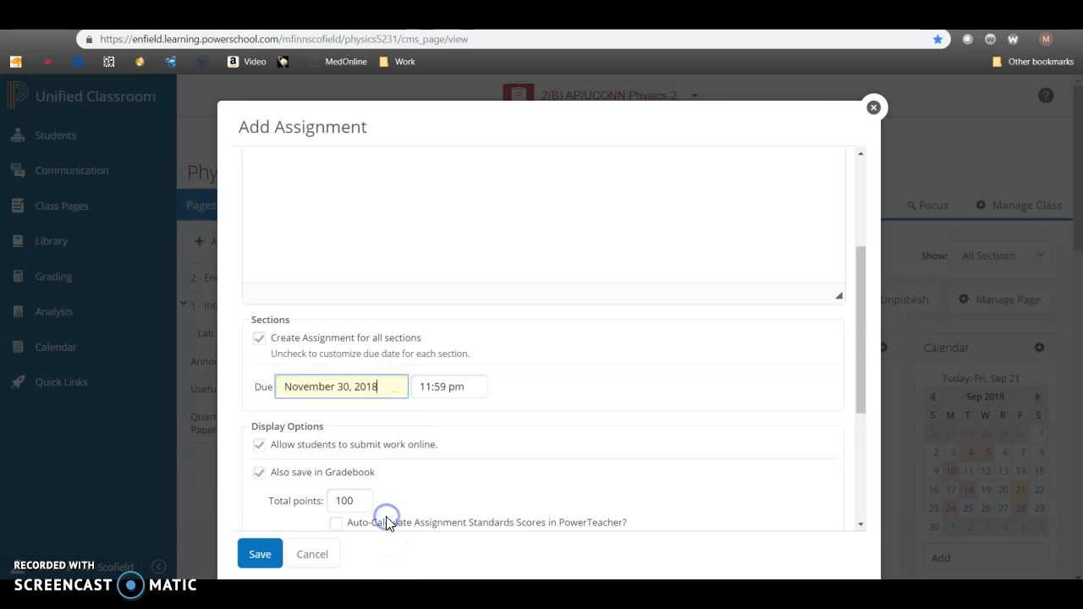
# Set the assignment's due time to 10:26 am.
pyautogui.click(427, 388)
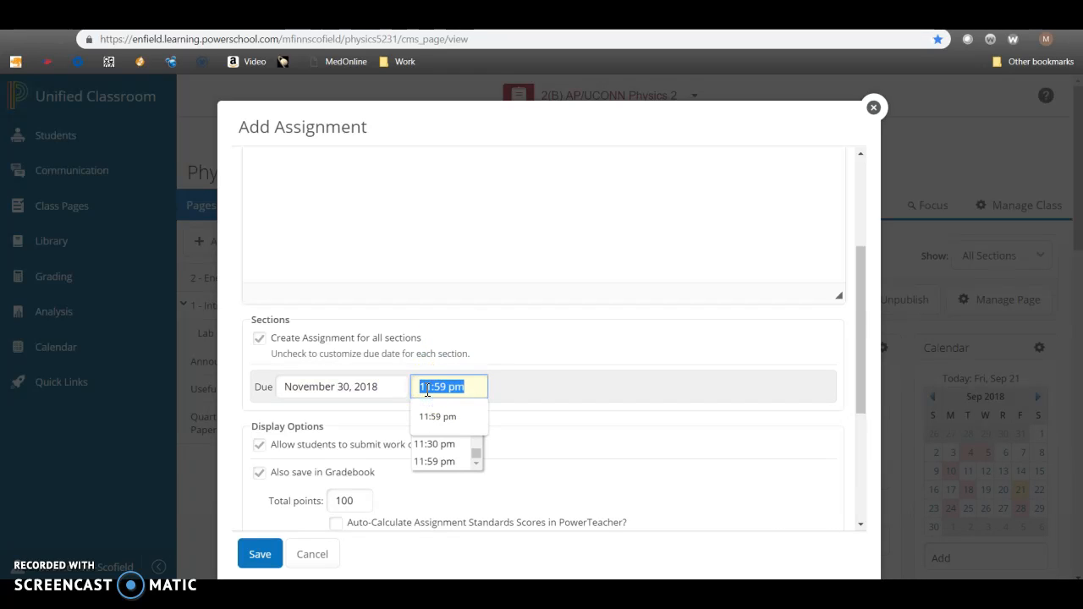
pyautogui.write('10')
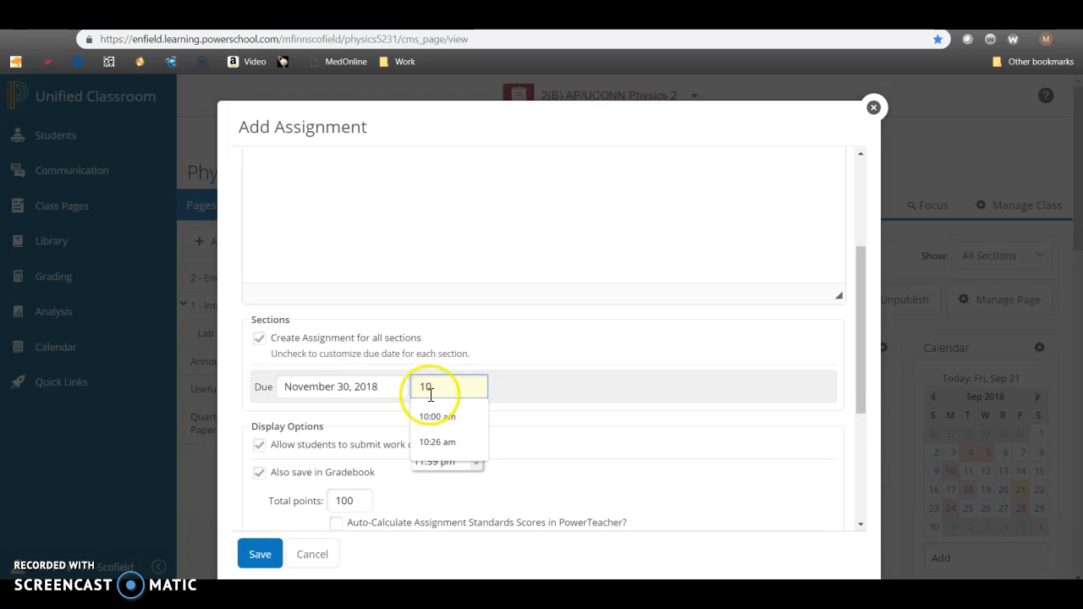
pyautogui.click(436, 442)
pyautogui.click(580, 431)
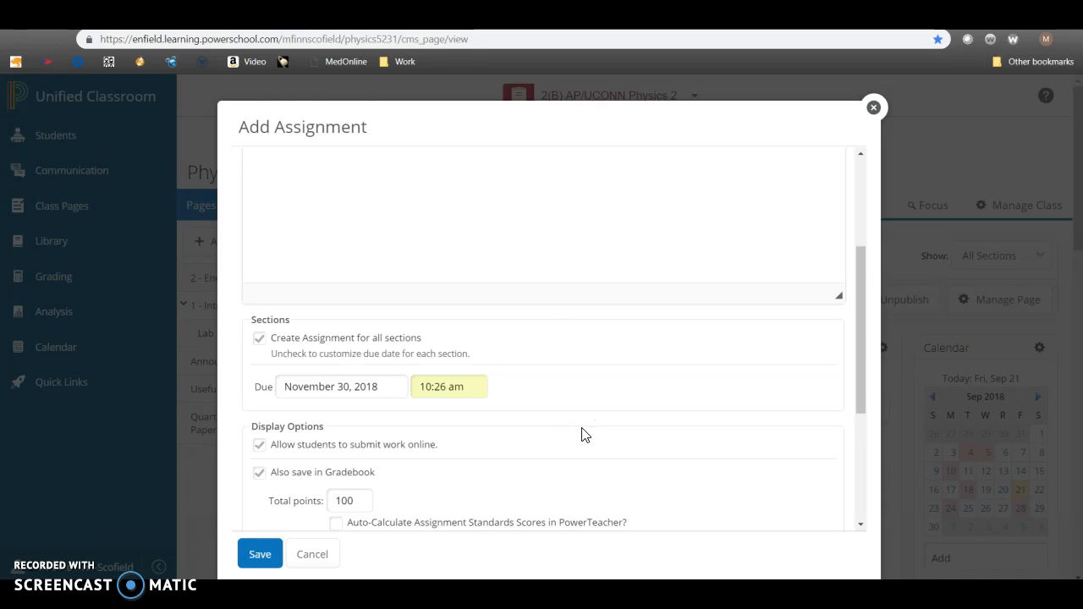
# Turn off online work submission for students and set the assignment's total points to 5.
pyautogui.scroll(-1, 563, 444)
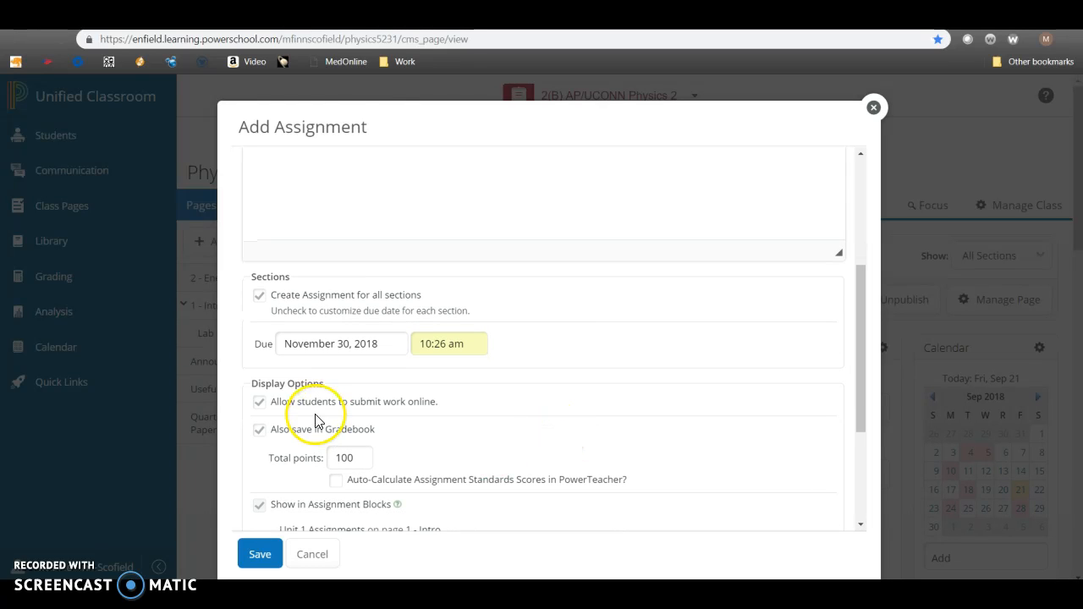
pyautogui.click(259, 403)
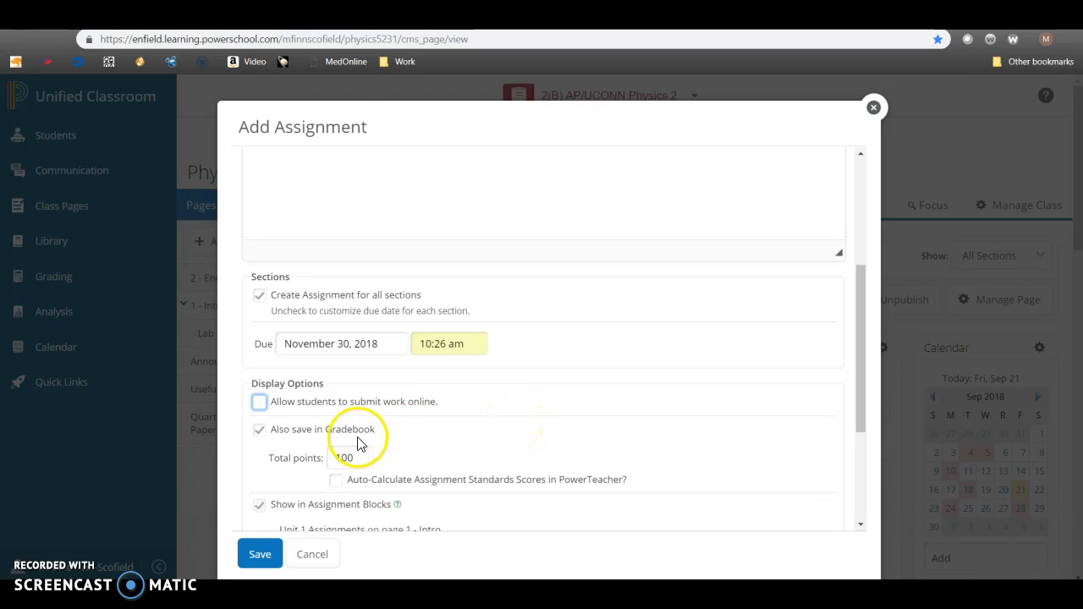
pyautogui.click(315, 461)
pyautogui.write('5')
pyautogui.click(527, 433)
# Look through the other assignment blocks in which the assignment could also be shown, without choosing one.
pyautogui.scroll(-2, 526, 439)
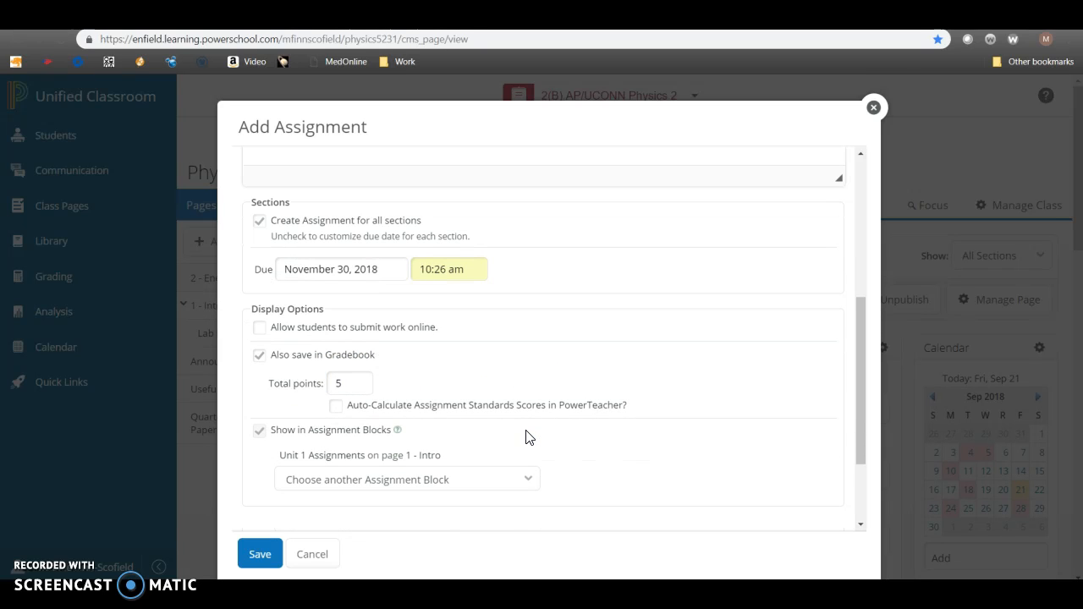
pyautogui.scroll(-1, 367, 330)
pyautogui.scroll(-1, 363, 325)
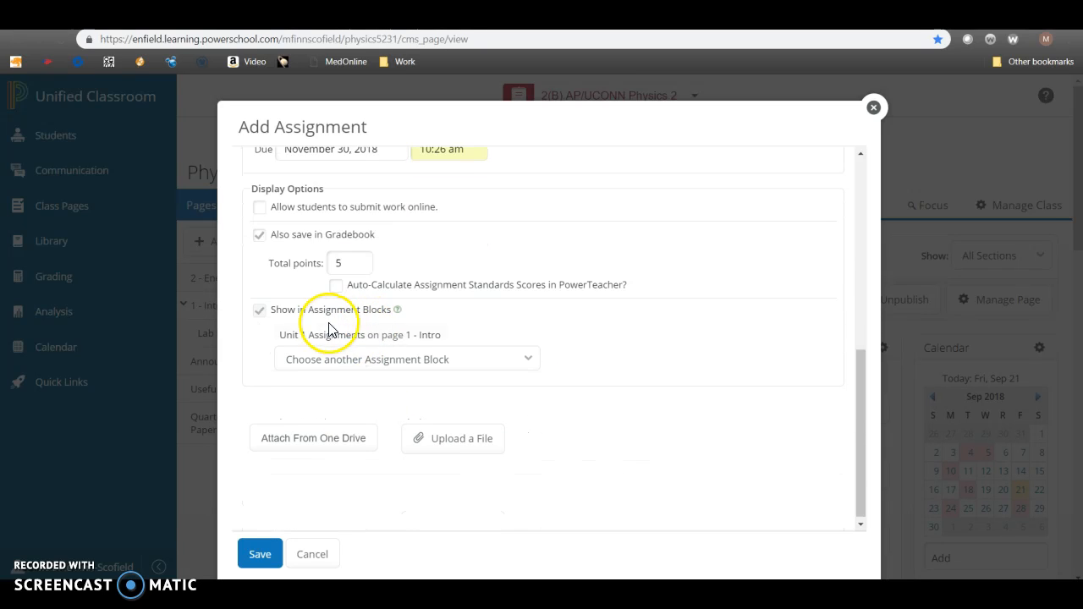
pyautogui.click(319, 362)
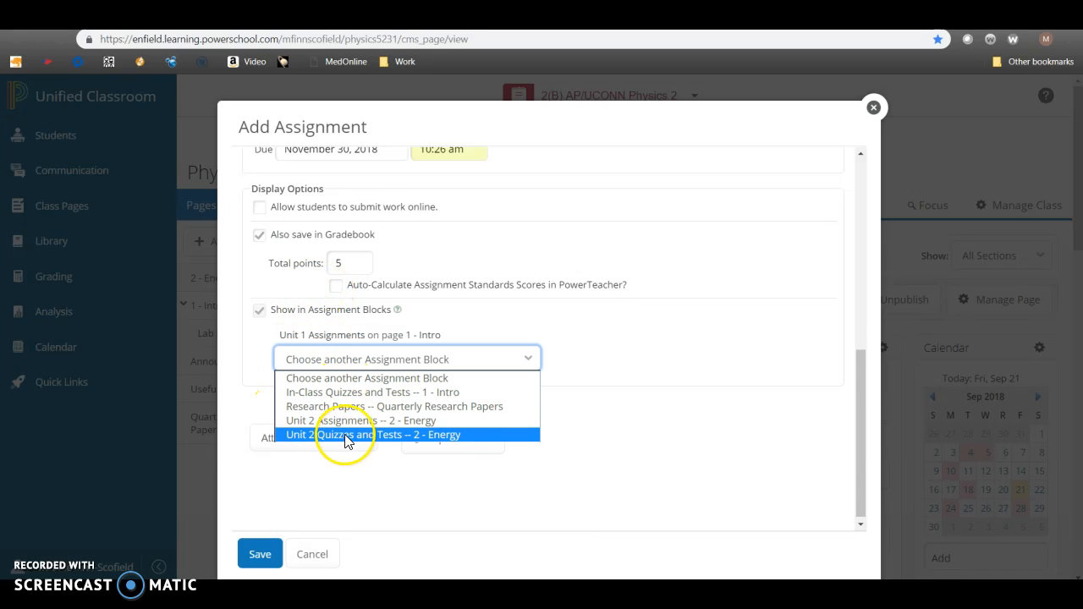
pyautogui.click(523, 330)
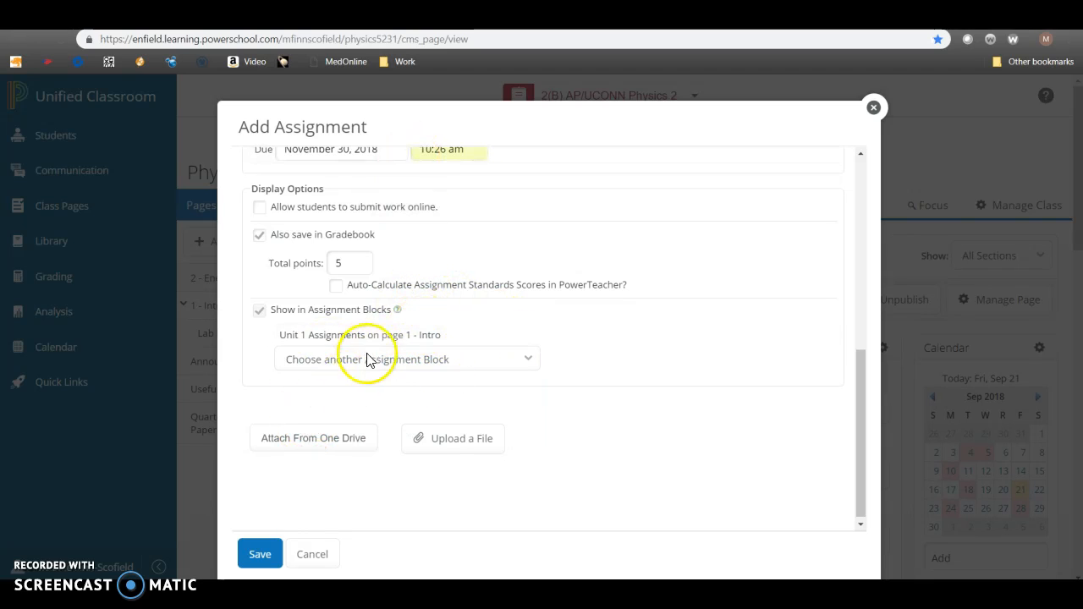
# Attach the file Recipes.docx from the computer's Desktop to the assignment.
pyautogui.click(447, 440)
pyautogui.click(301, 339)
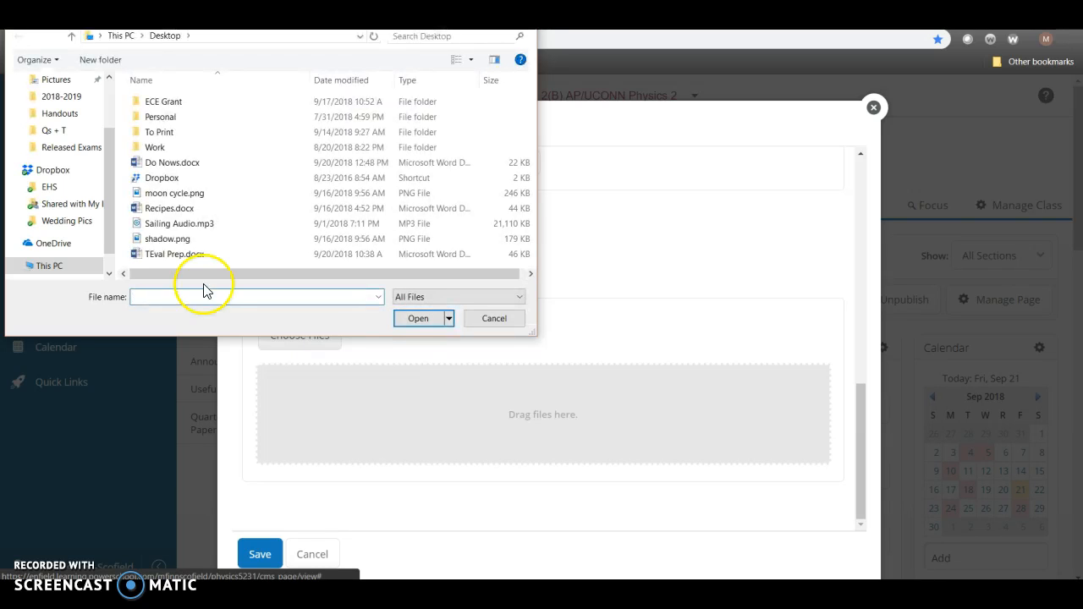
pyautogui.click(166, 209)
pyautogui.doubleClick(167, 209)
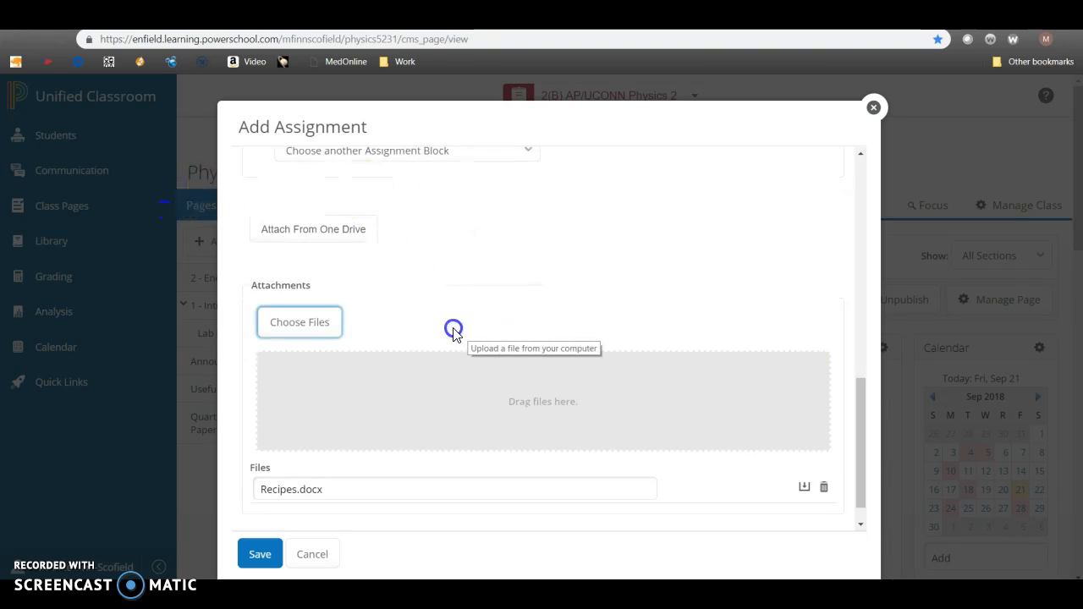
# Save the new assignment, and save the Unit 1 Assignments block that contains it.
pyautogui.scroll(5, 420, 283)
pyautogui.scroll(-5, 420, 282)
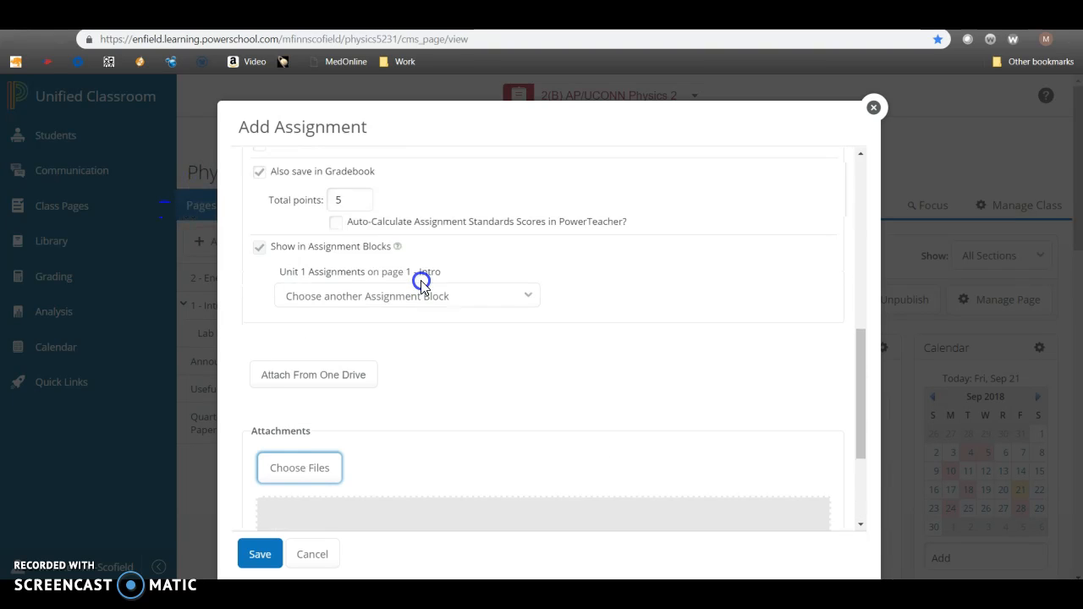
pyautogui.scroll(-1, 422, 283)
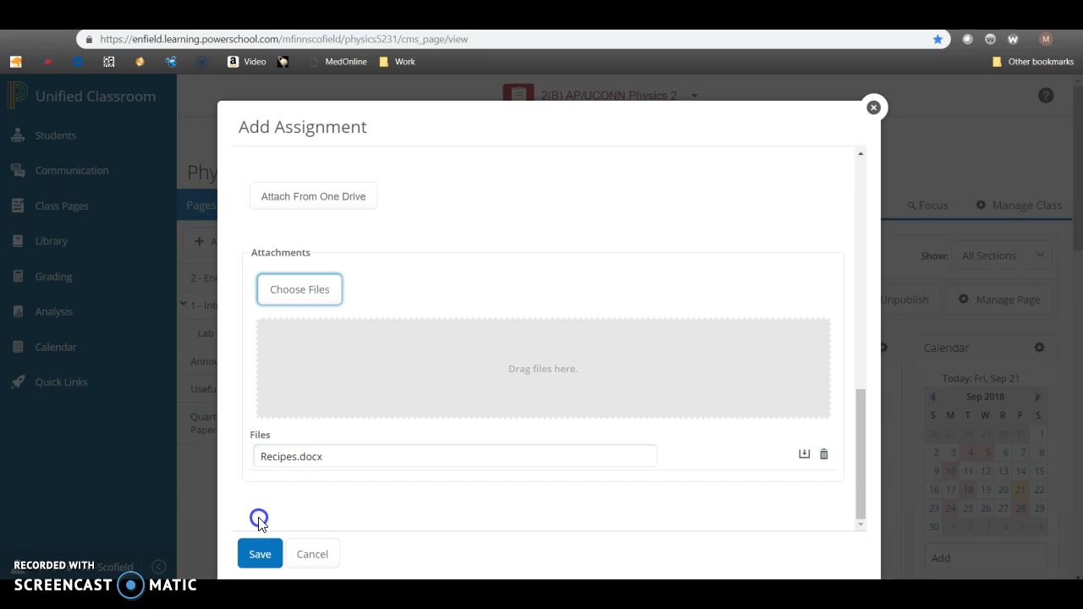
pyautogui.click(260, 557)
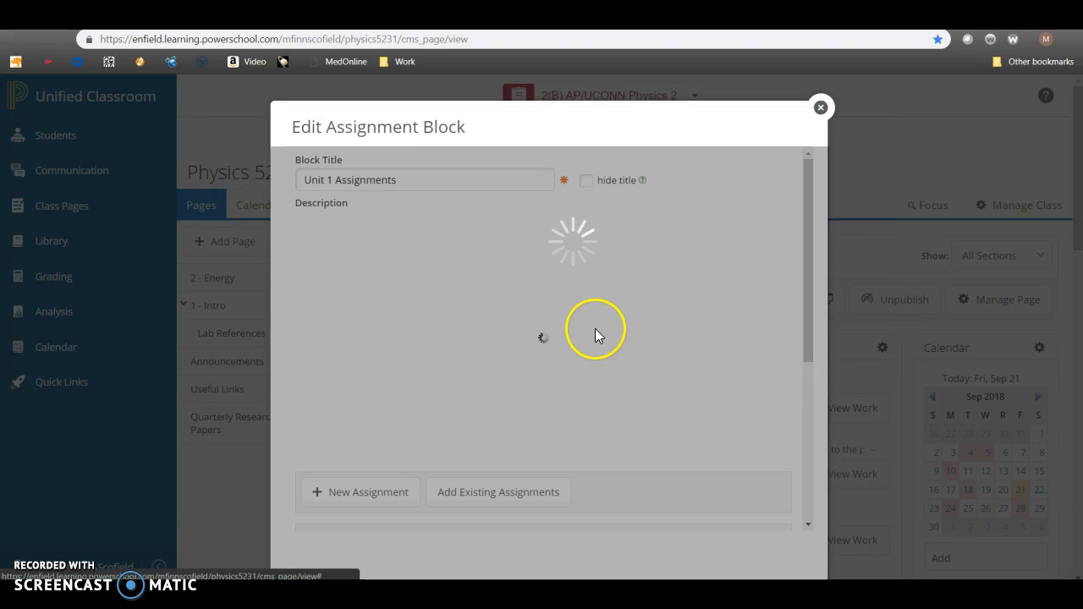
pyautogui.scroll(-4, 398, 340)
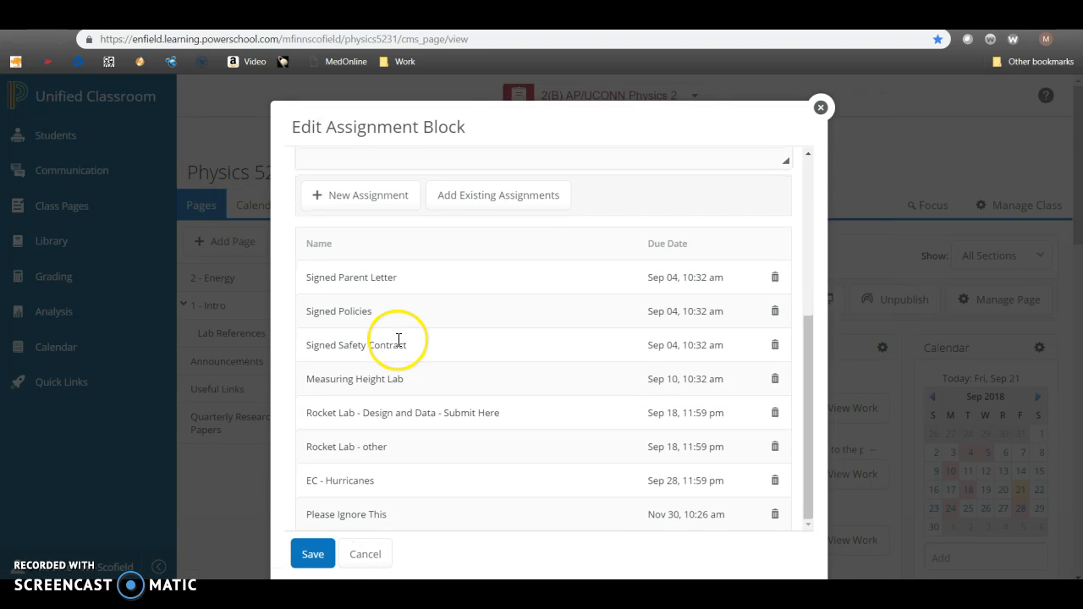
pyautogui.click(326, 556)
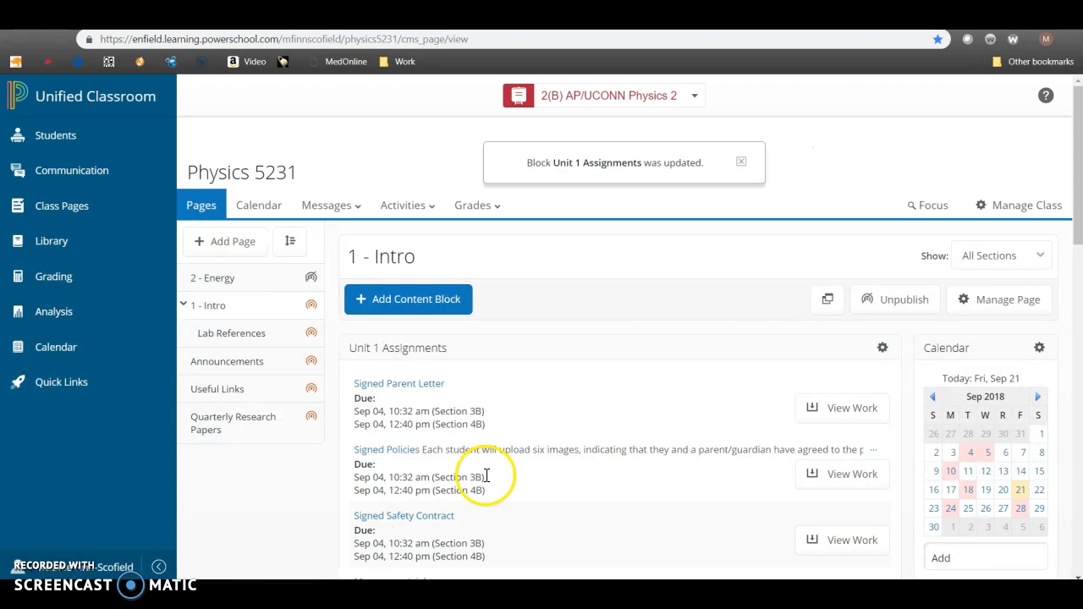
# Check the details of the "Please Ignore This" assignment on the 1 - Intro page, then close them.
pyautogui.scroll(-1, 416, 495)
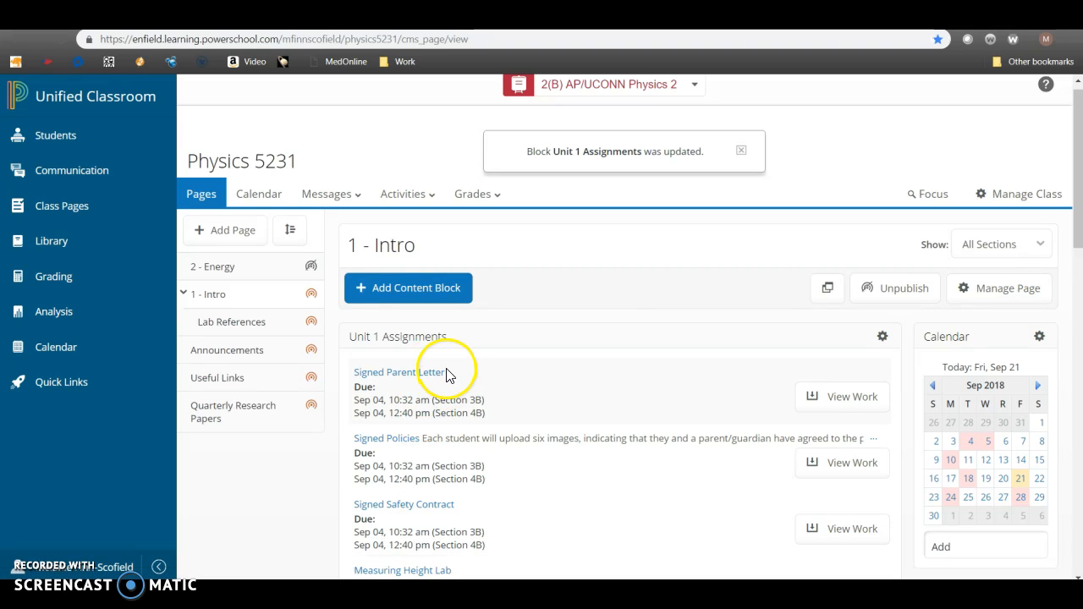
pyautogui.scroll(-2, 435, 376)
pyautogui.scroll(-4, 435, 375)
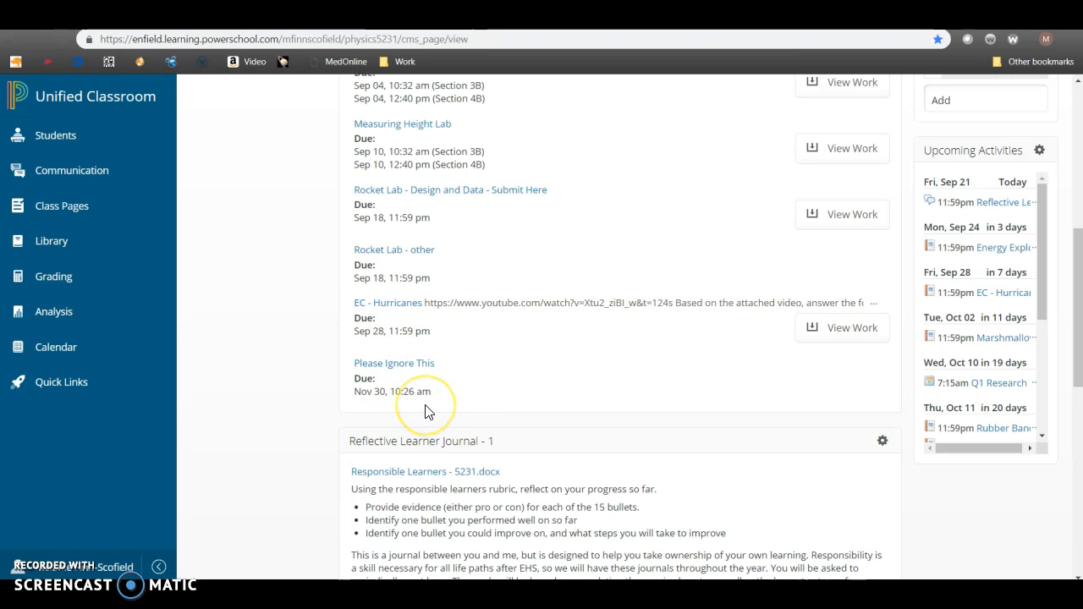
pyautogui.click(423, 364)
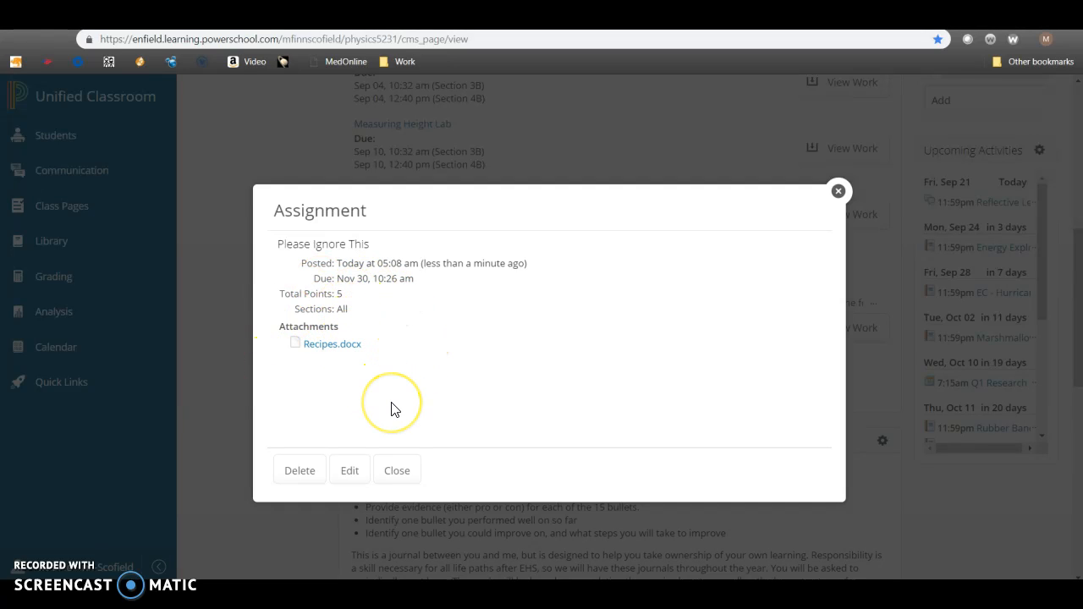
pyautogui.click(836, 190)
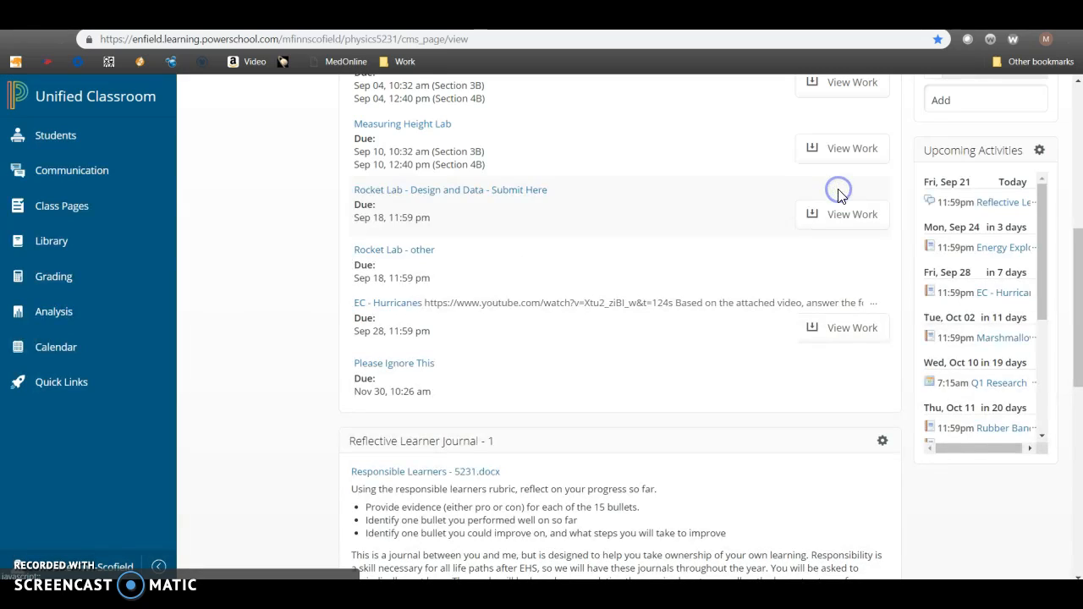
# View the activities for November 30, 2018 in the class page's calendar.
pyautogui.scroll(3, 394, 279)
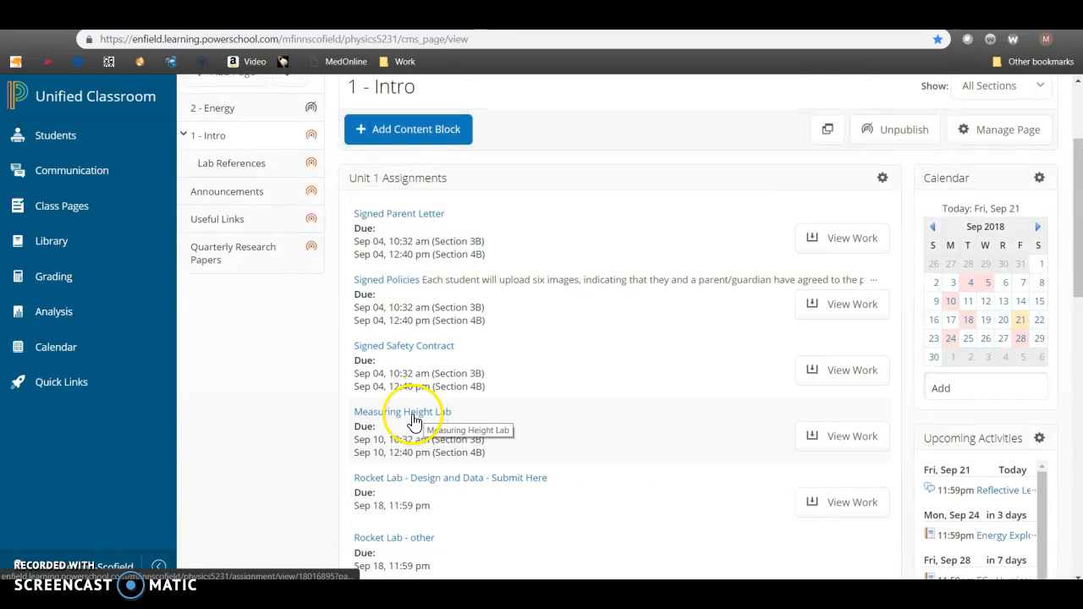
pyautogui.click(1036, 230)
pyautogui.click(1006, 315)
pyautogui.click(1036, 226)
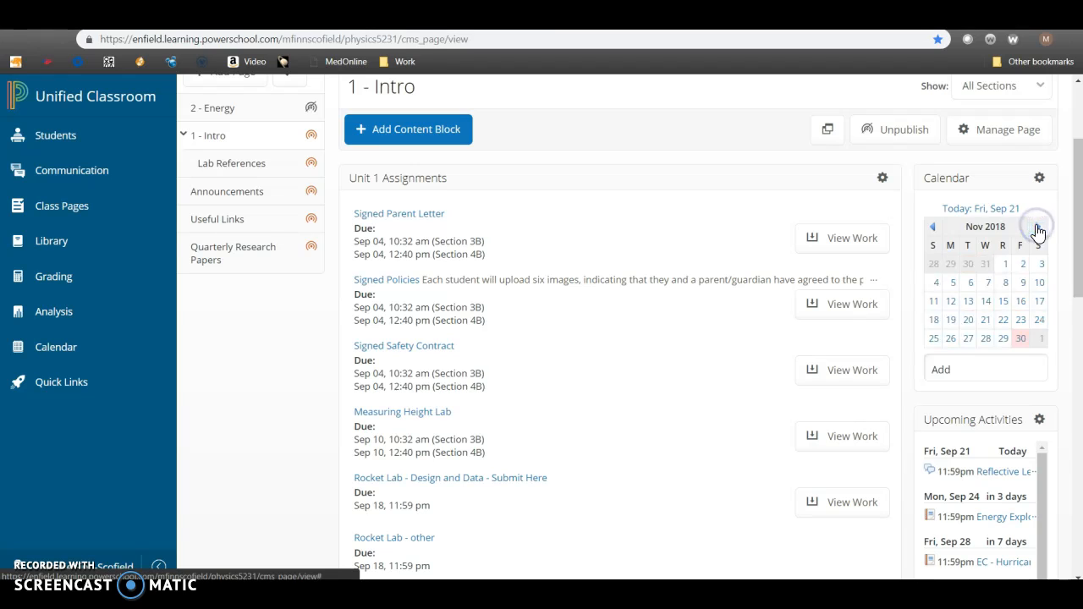
pyautogui.click(1020, 340)
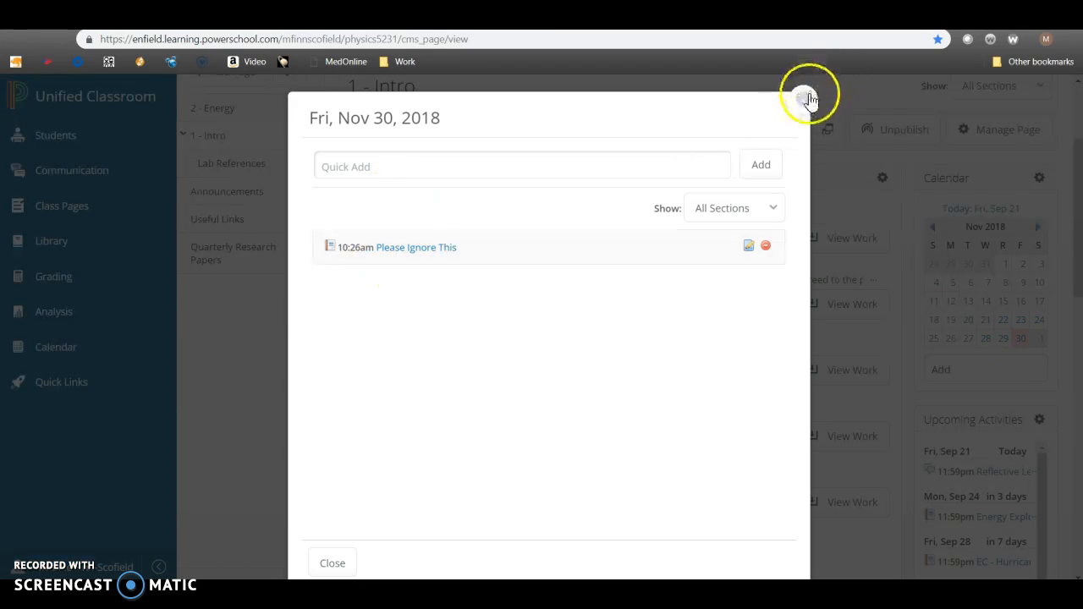
# Close the November 30 activities and look through the class page's Upcoming Activities list.
pyautogui.click(807, 99)
pyautogui.scroll(-3, 982, 415)
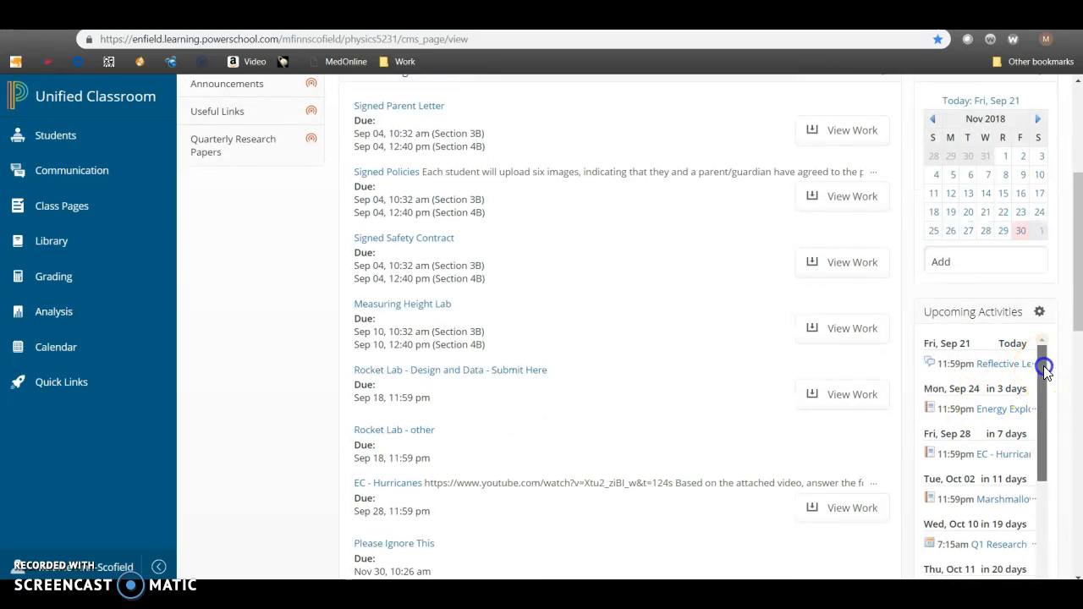
pyautogui.moveTo(1045, 369); pyautogui.dragTo(1043, 482)
pyautogui.scroll(-1, 991, 520)
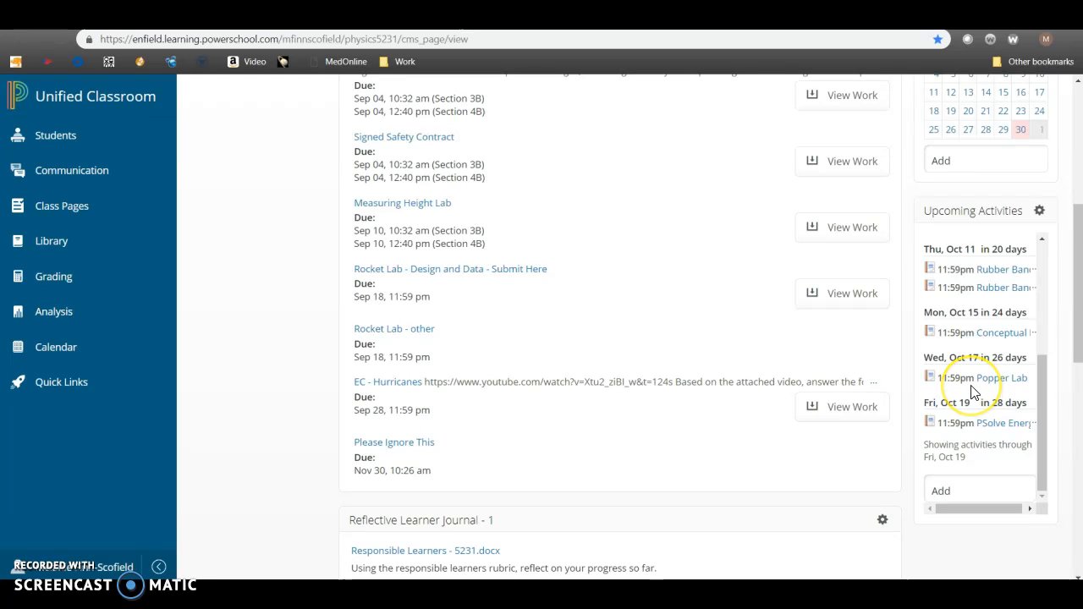
pyautogui.scroll(5, 362, 331)
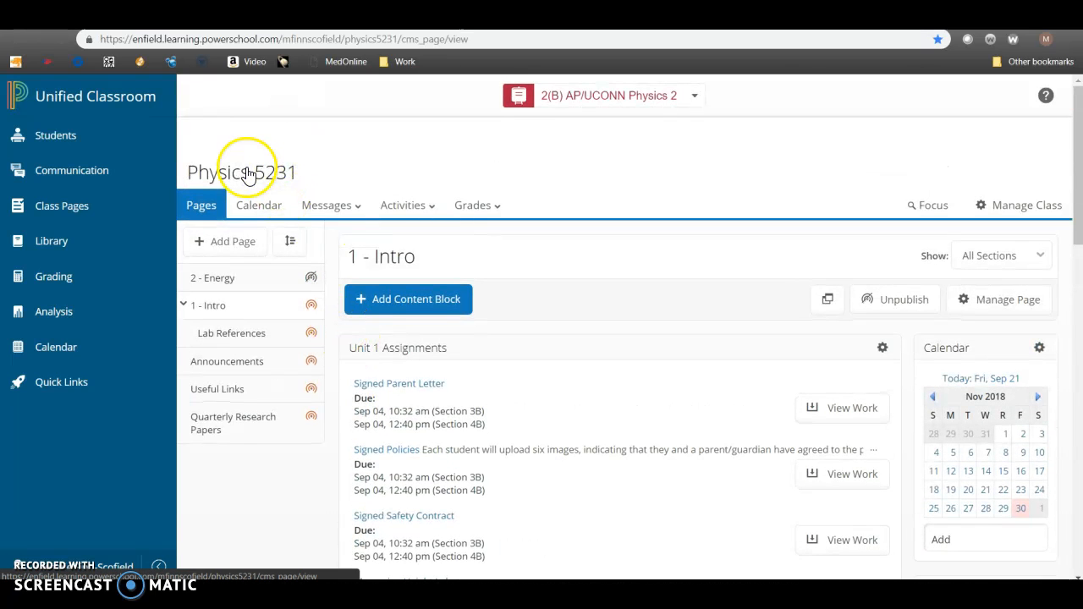
# Go to the Unified Classroom dashboard and view November 30, 2018 in its calendar.
pyautogui.click(106, 100)
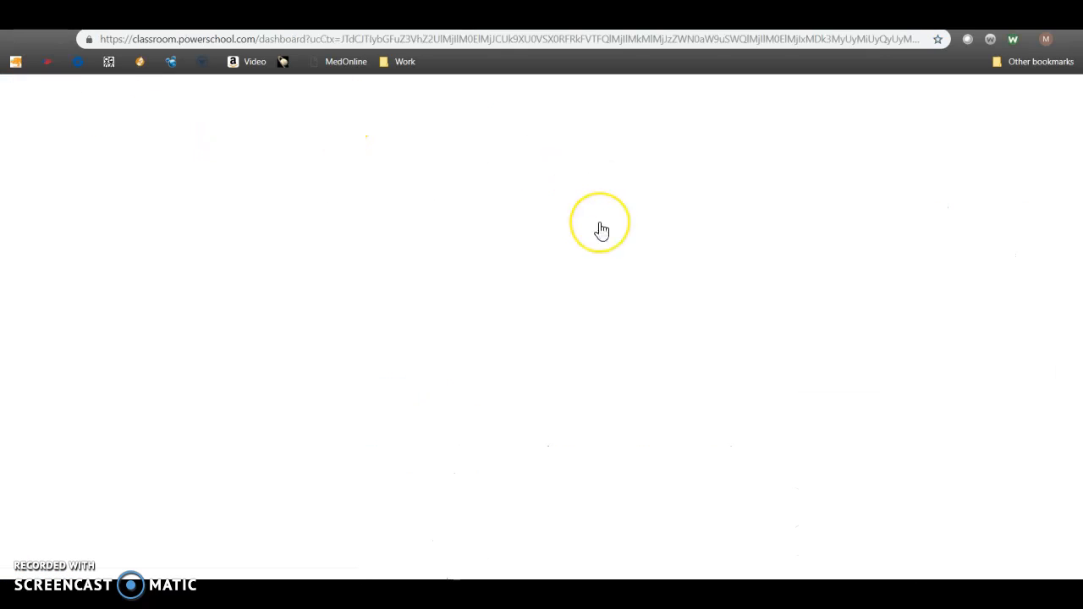
pyautogui.click(560, 224)
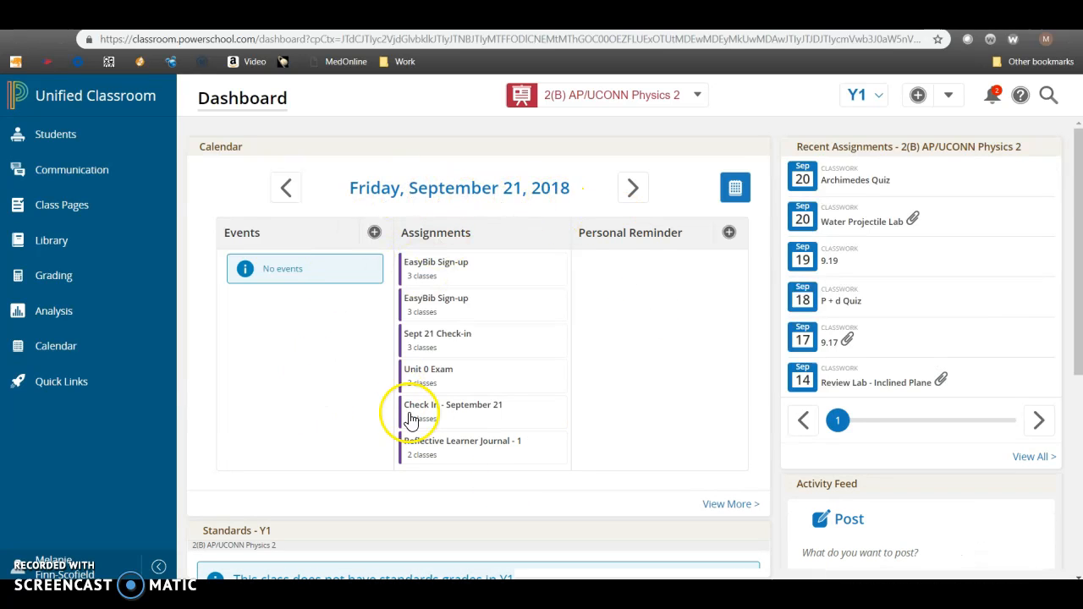
pyautogui.click(733, 189)
pyautogui.click(684, 278)
pyautogui.click(684, 278)
pyautogui.click(648, 474)
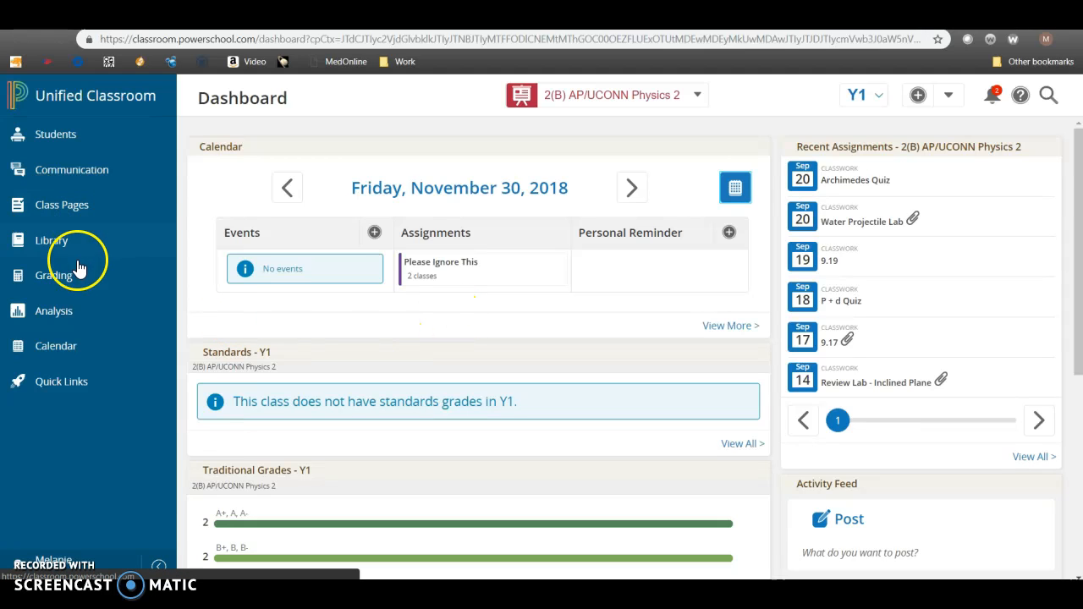
# Open the grading scoresheet and switch it to the 3(B) Physics class.
pyautogui.click(49, 276)
pyautogui.click(73, 168)
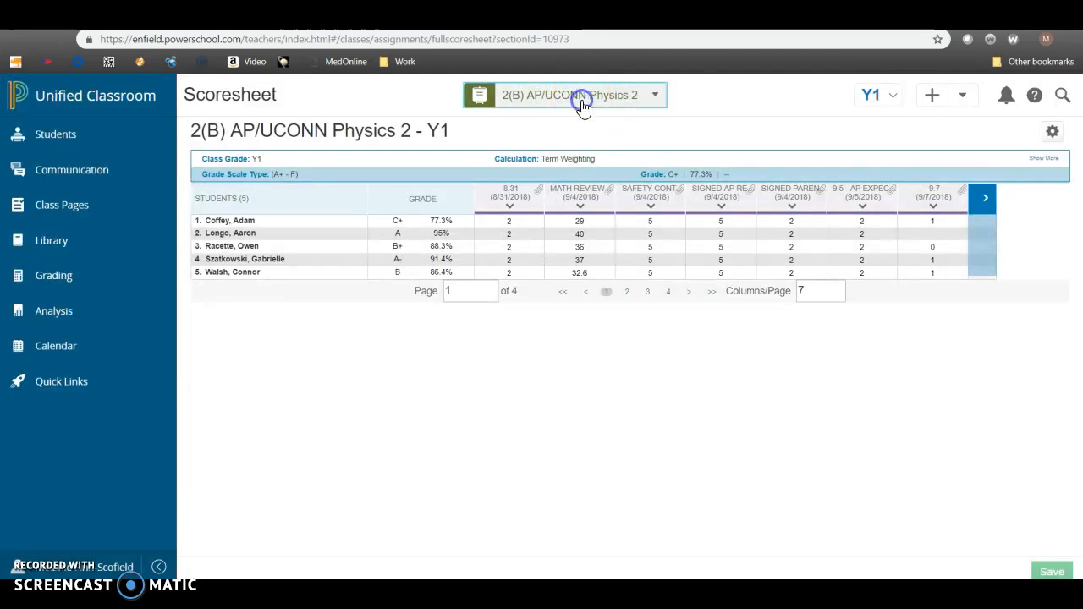
pyautogui.click(581, 99)
pyautogui.click(218, 285)
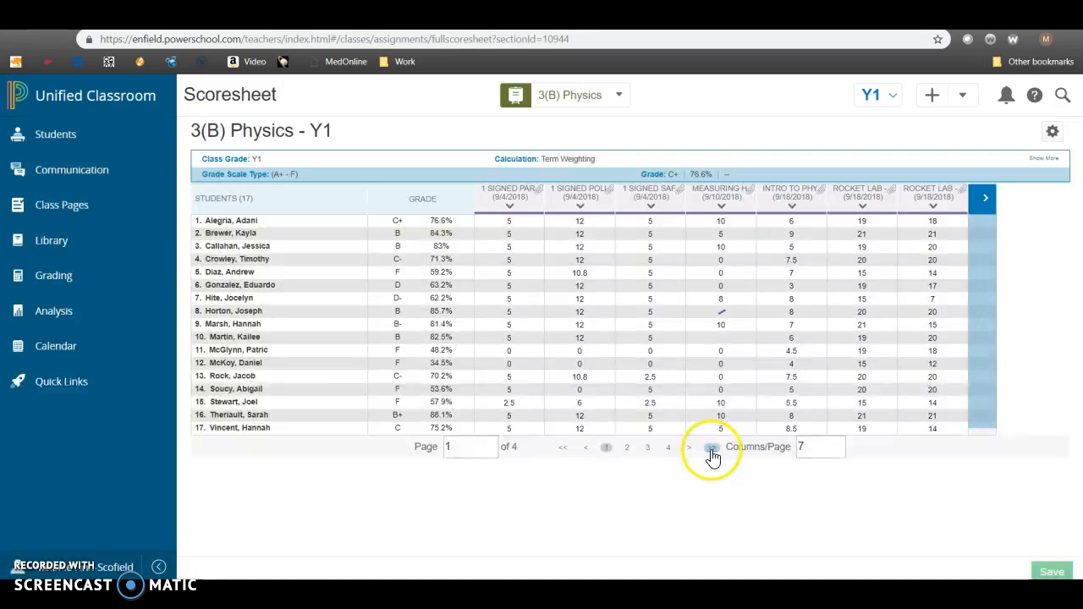
# Go to the last page of the scoresheet and open the "Please Ignore This" assignment from its column.
pyautogui.click(711, 447)
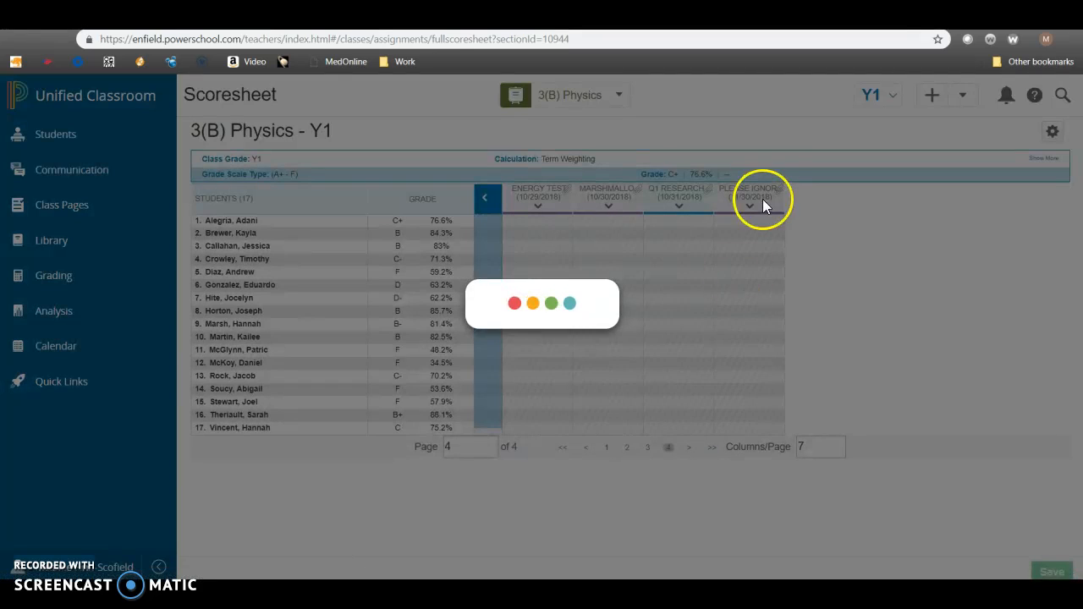
pyautogui.click(766, 199)
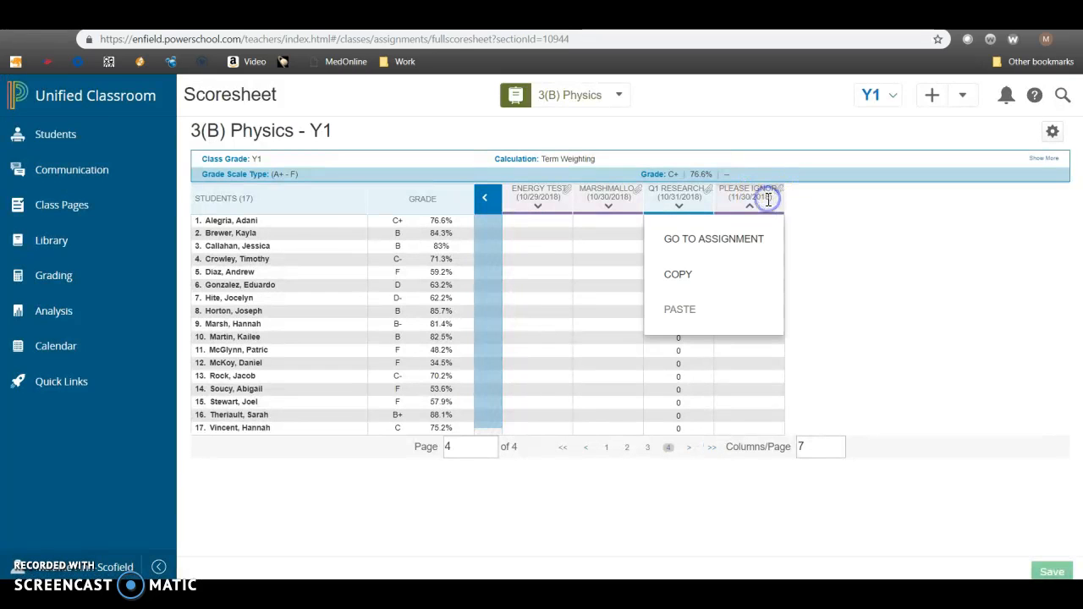
pyautogui.click(737, 239)
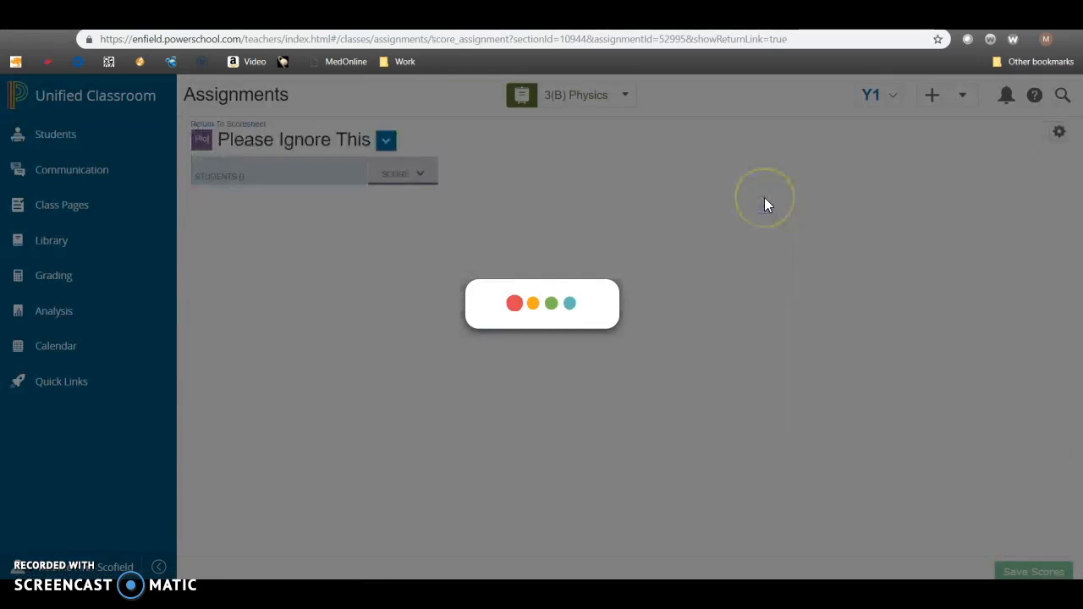